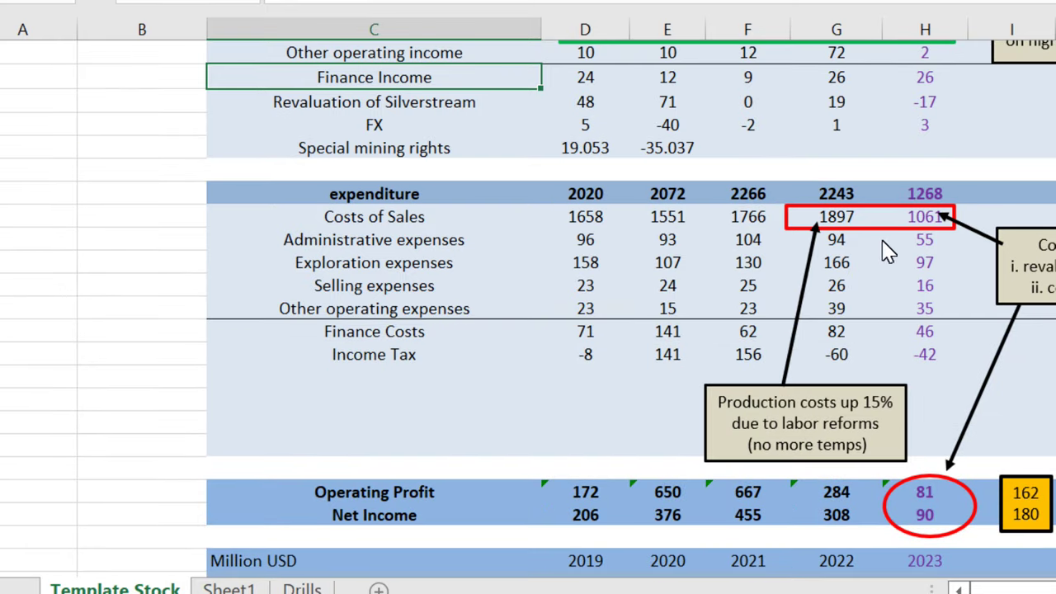
# Compare the Net Income History chart with the yearly income and expenditure figures, including the 2021 Costs of Sales
pyautogui.click(747, 218)
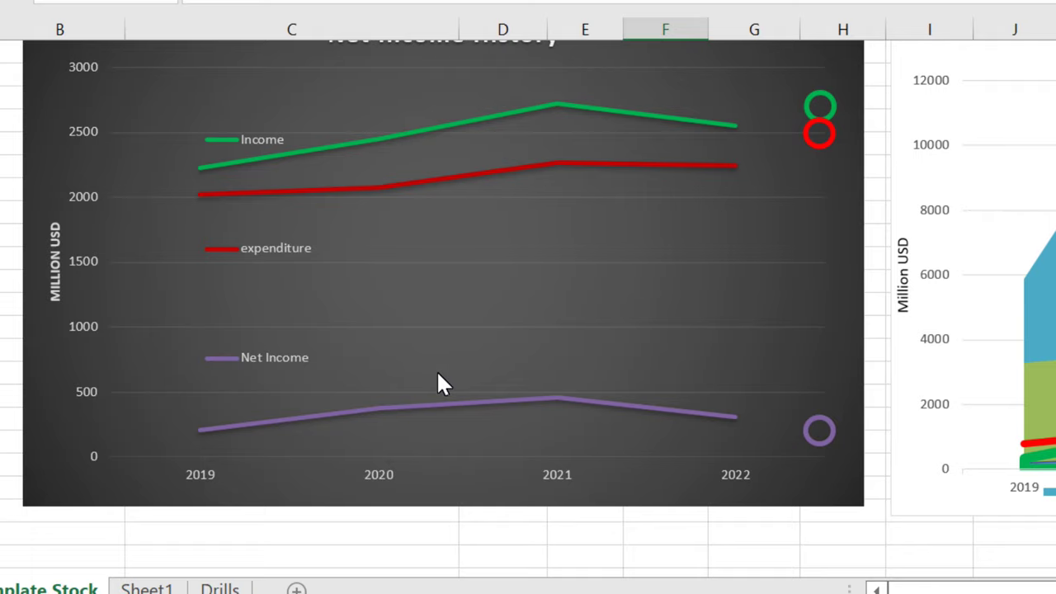
pyautogui.scroll(1, 437, 375)
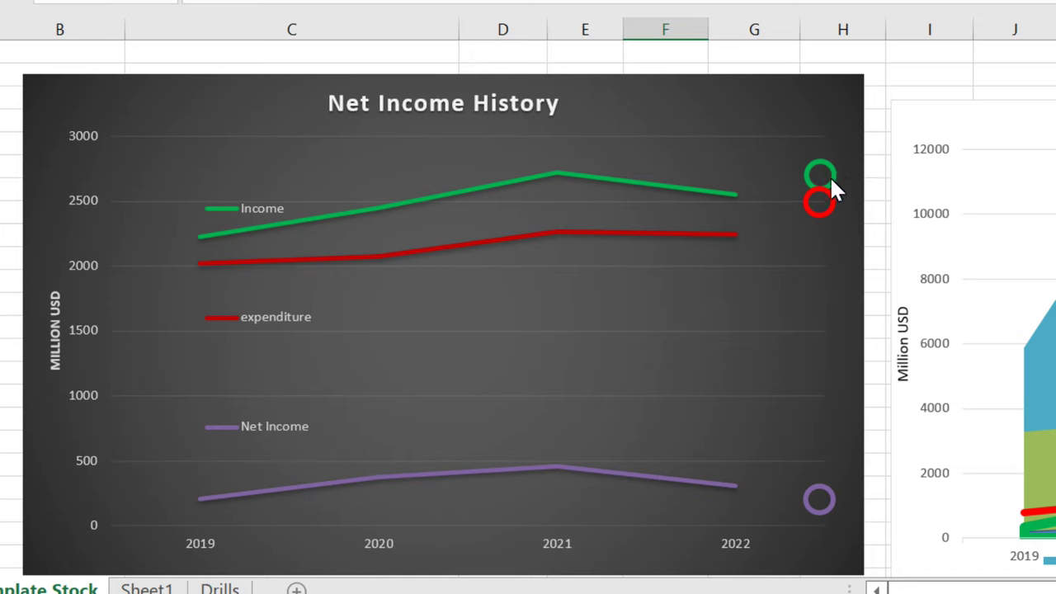
pyautogui.scroll(10, 765, 350)
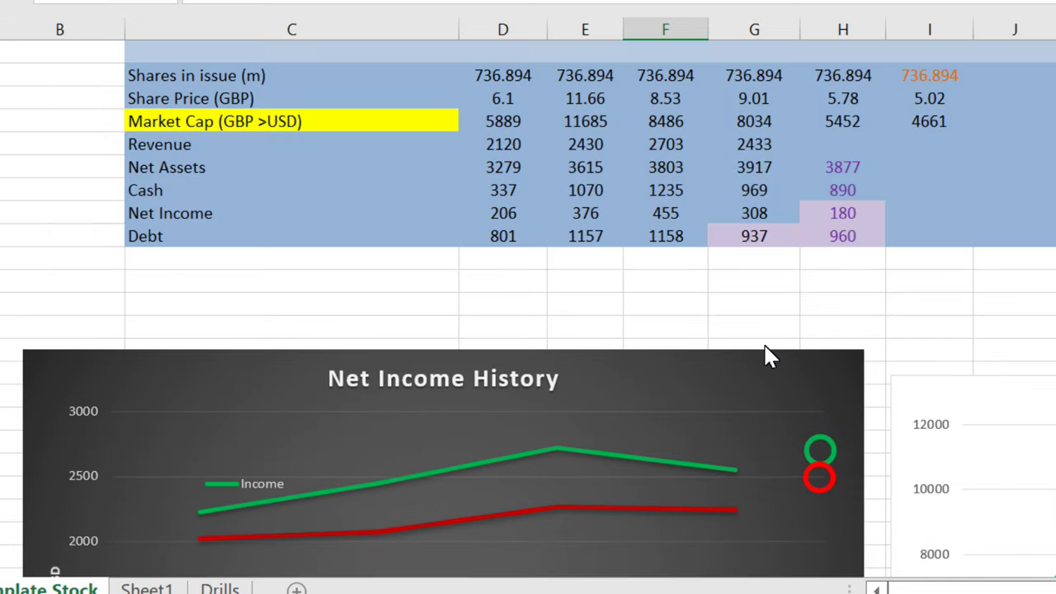
pyautogui.scroll(1, 765, 350)
pyautogui.scroll(-3, 765, 351)
pyautogui.scroll(3, 767, 353)
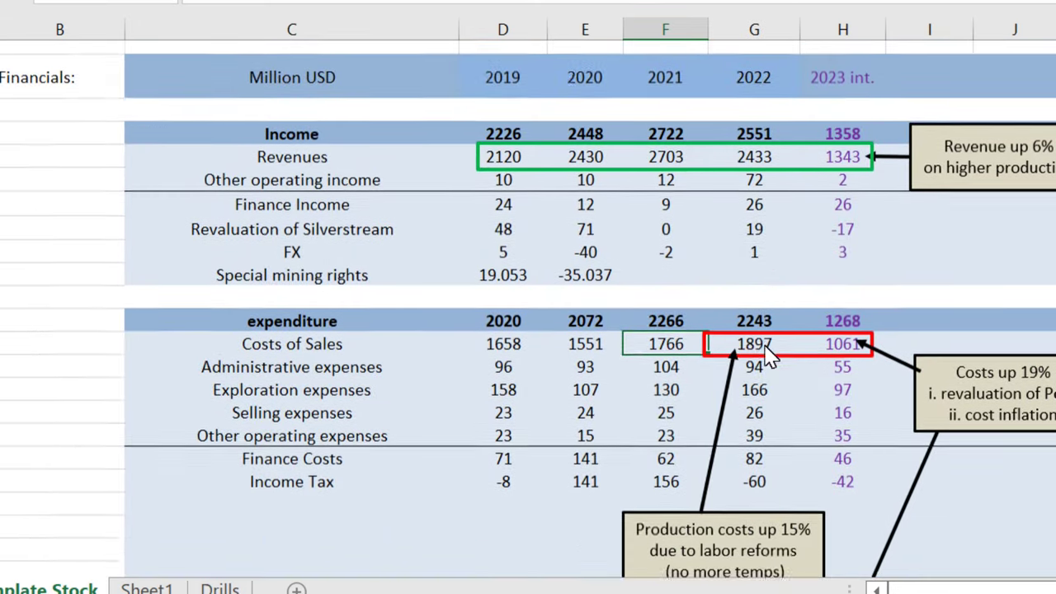
pyautogui.scroll(-2, 444, 375)
pyautogui.scroll(2, 444, 375)
pyautogui.scroll(-5, 443, 373)
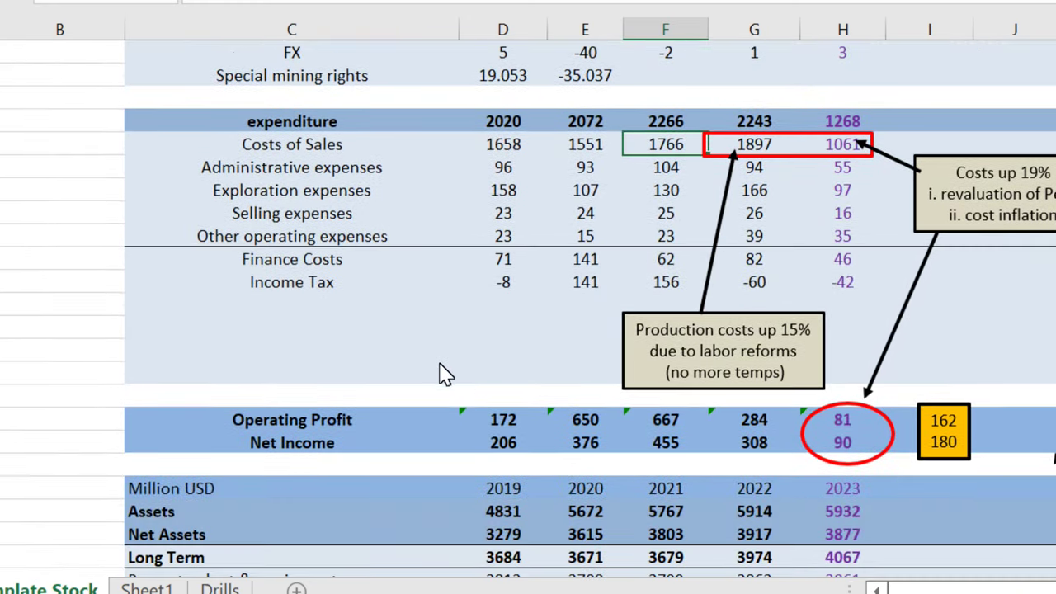
# Examine the 2023 interim Net Income against the revenue, expenditure and Costs of Sales rows
pyautogui.click(843, 444)
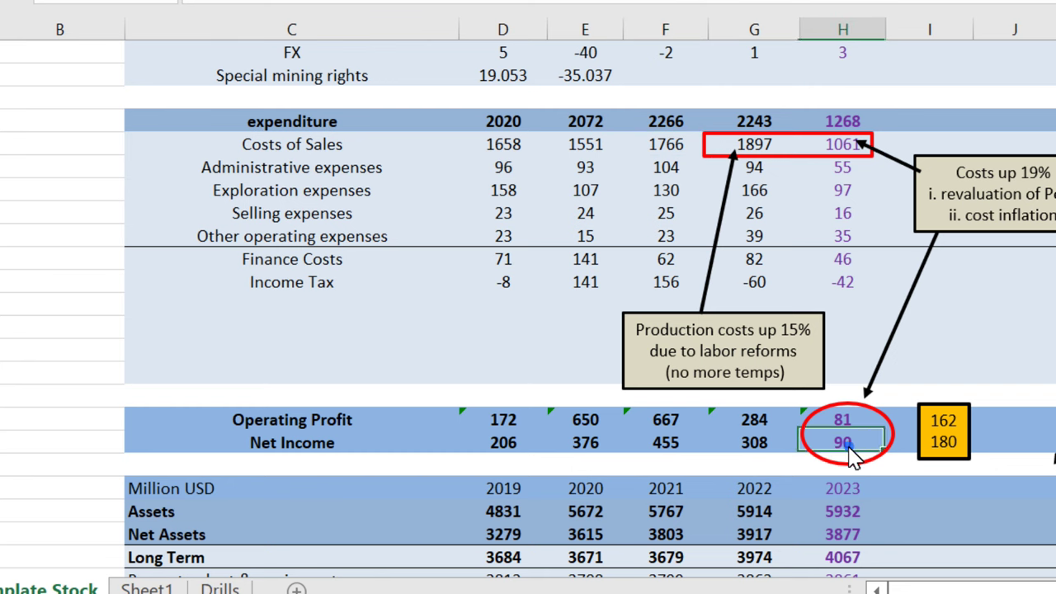
pyautogui.scroll(3, 870, 324)
pyautogui.scroll(-1, 870, 324)
pyautogui.scroll(2, 871, 324)
pyautogui.scroll(-5, 870, 325)
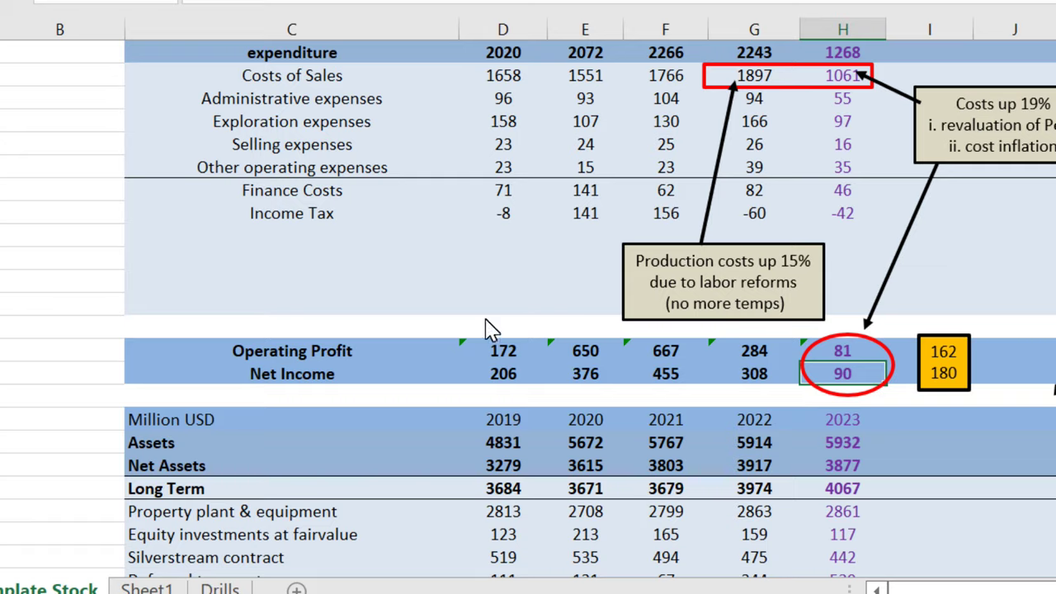
pyautogui.scroll(1, 462, 315)
pyautogui.scroll(4, 461, 315)
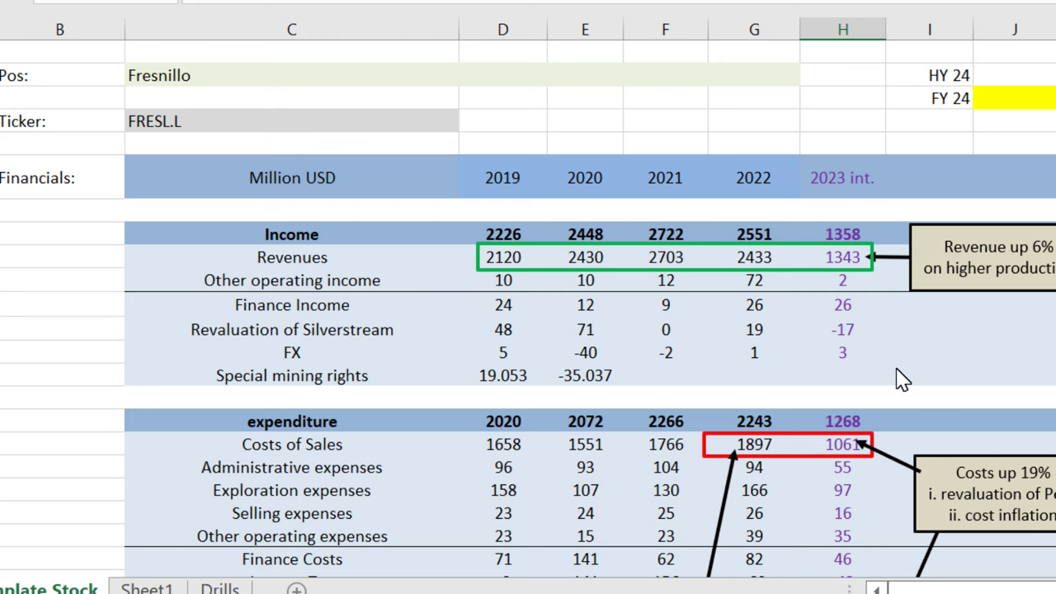
pyautogui.scroll(-3, 895, 396)
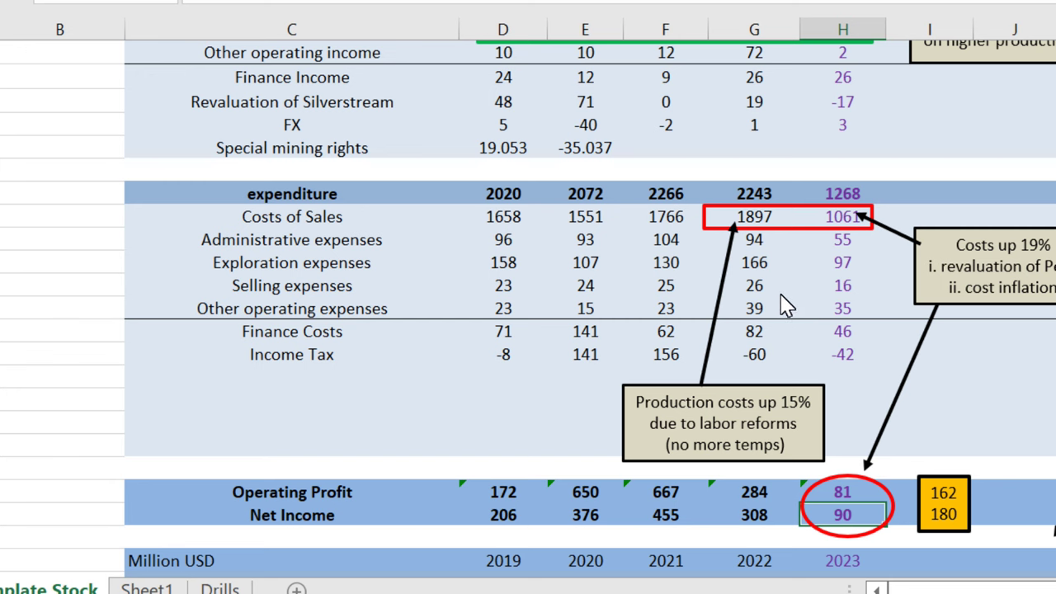
pyautogui.scroll(2, 858, 317)
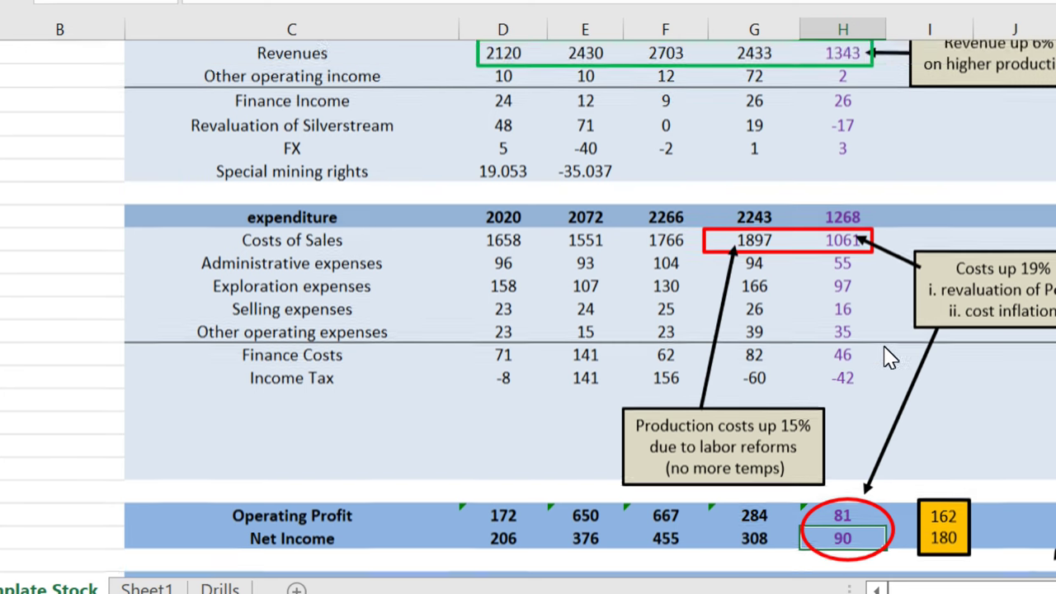
pyautogui.scroll(-2, 843, 352)
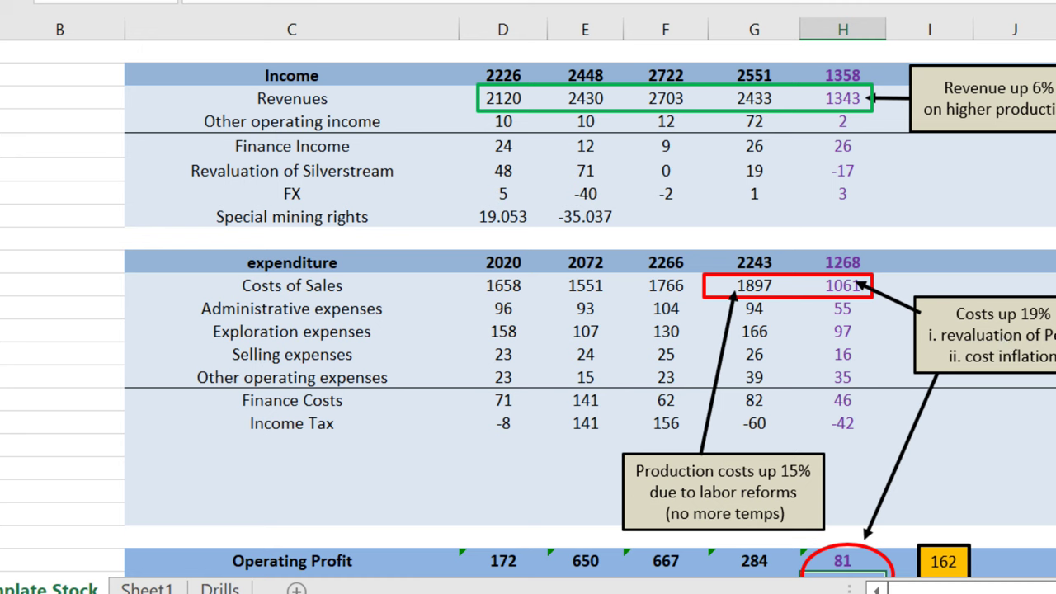
# Review the annotated income statement from Revenues through expenditure to Operating Profit and Net Income
pyautogui.click(239, 404)
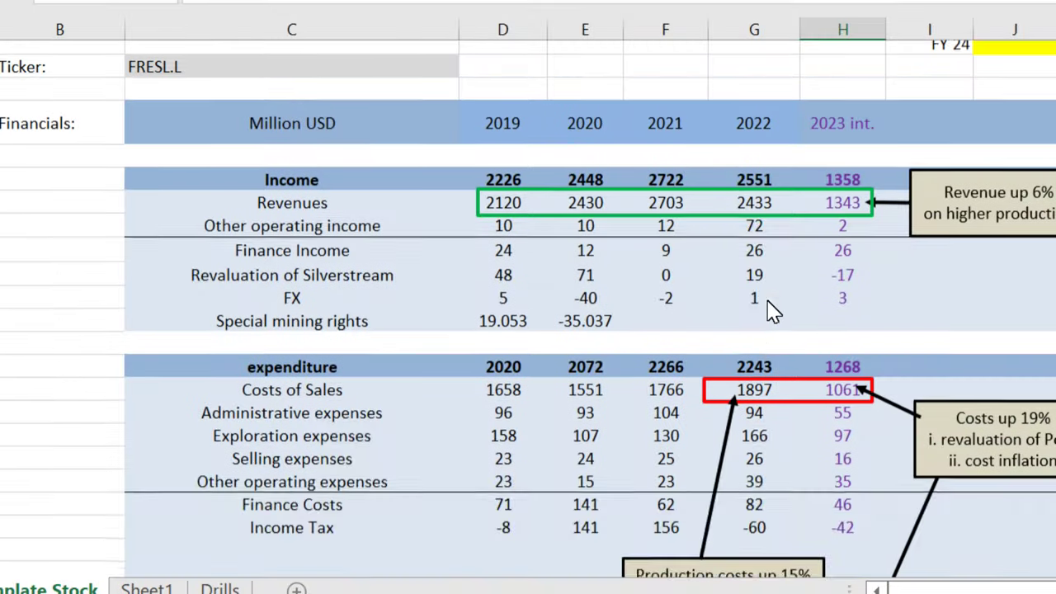
pyautogui.scroll(1, 771, 311)
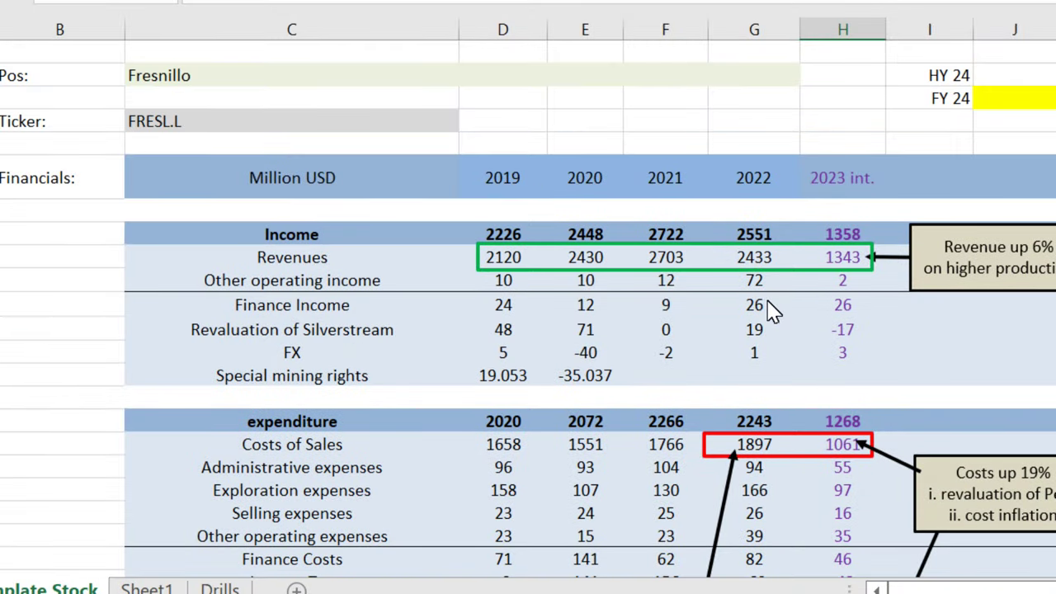
pyautogui.scroll(-3, 771, 311)
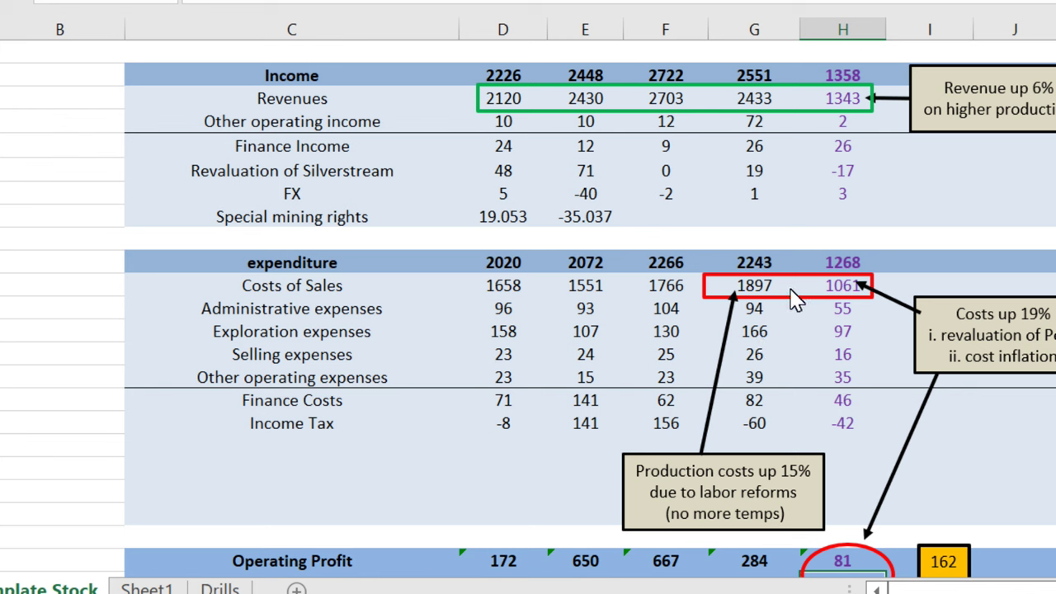
pyautogui.scroll(-2, 792, 302)
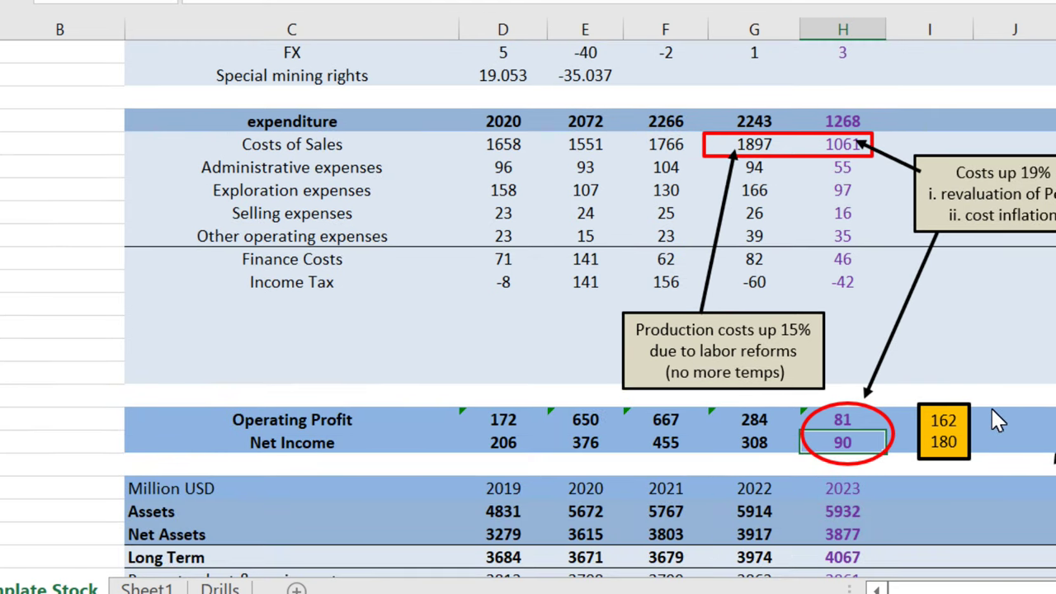
pyautogui.scroll(-1, 993, 410)
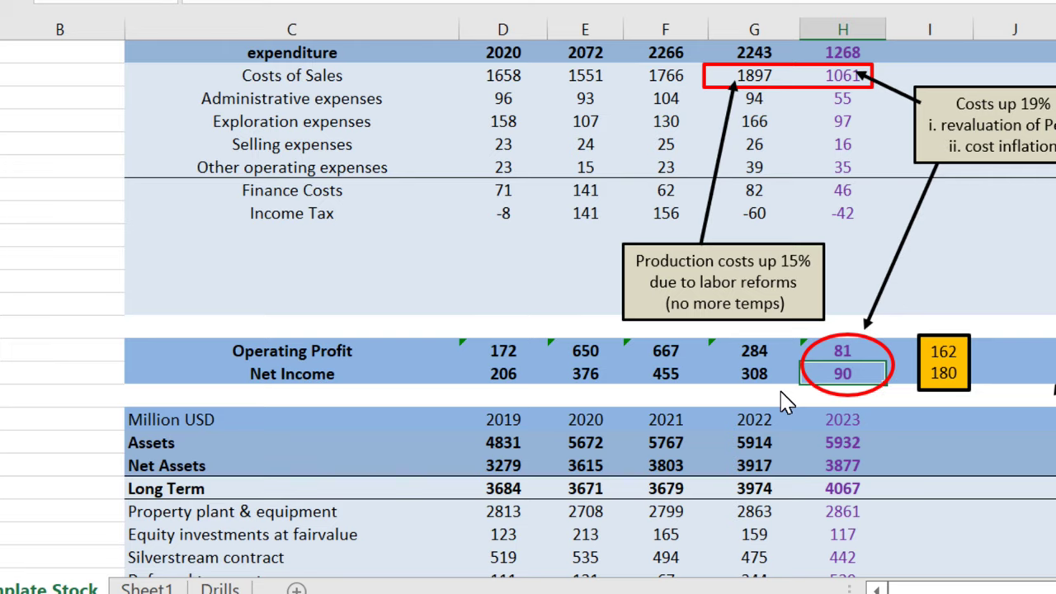
pyautogui.scroll(5, 786, 402)
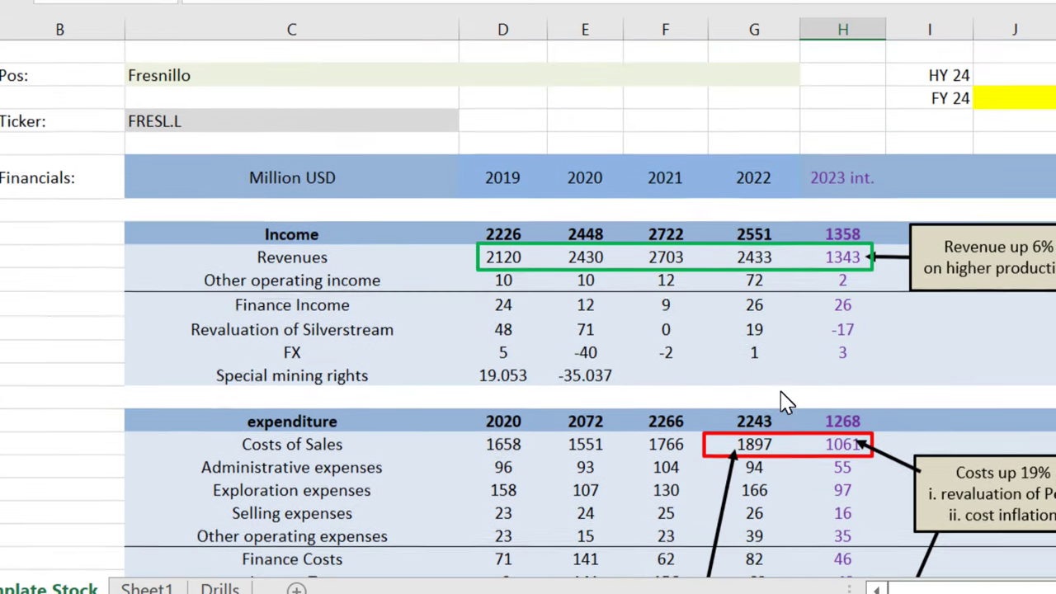
# Examine the income, expenditure and net income trends in the Net Income History chart
pyautogui.scroll(-1, 786, 401)
pyautogui.scroll(-20, 786, 402)
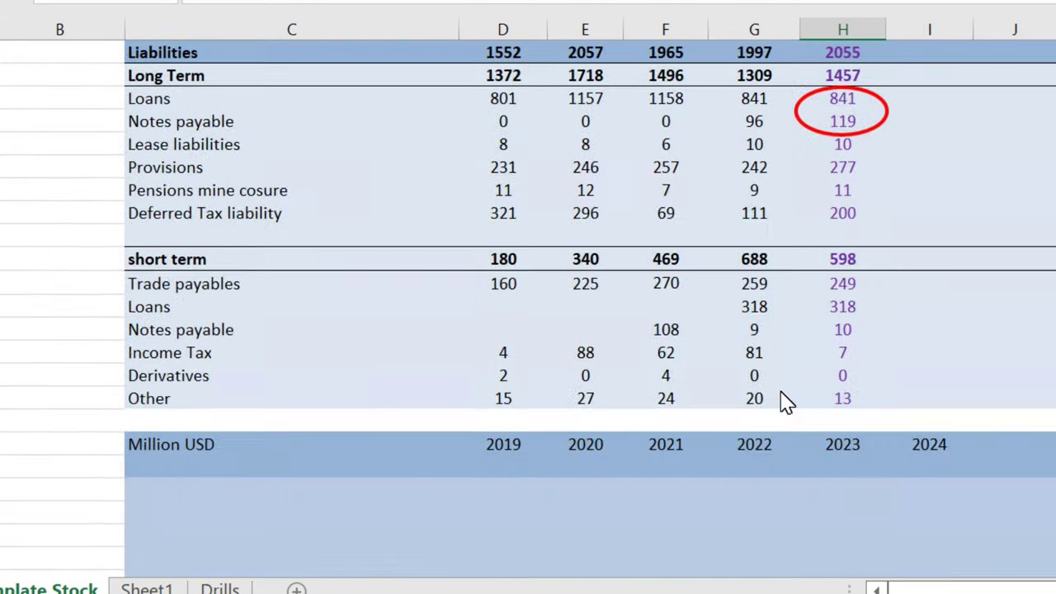
pyautogui.scroll(-8, 783, 400)
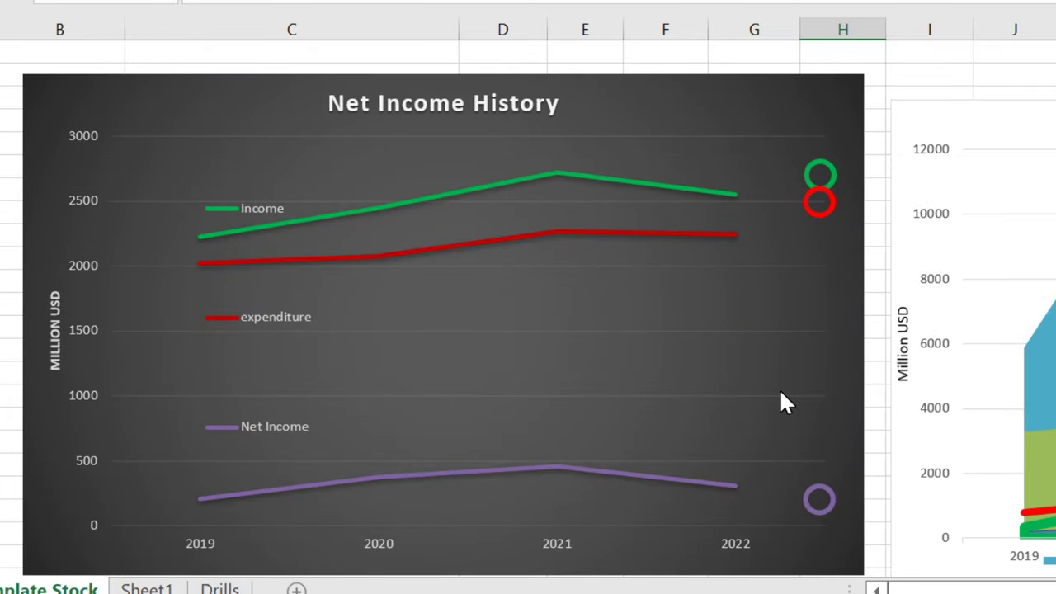
pyautogui.scroll(-1, 787, 253)
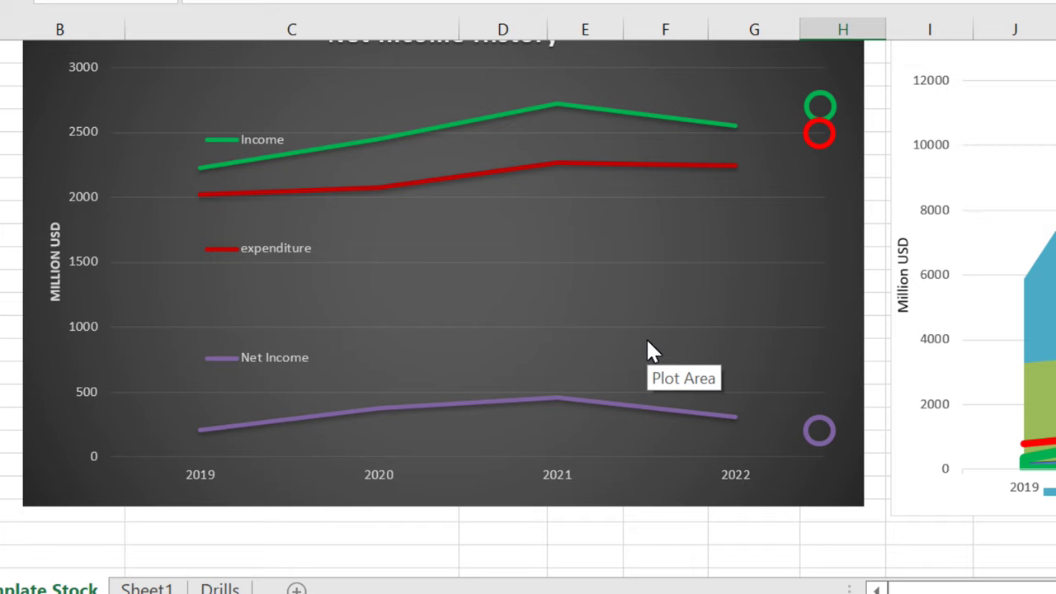
# Examine the balance sheet assets, highlighting the long-term asset rows and the Cash & Equivalents row from 2019 to 2023
pyautogui.scroll(10, 644, 326)
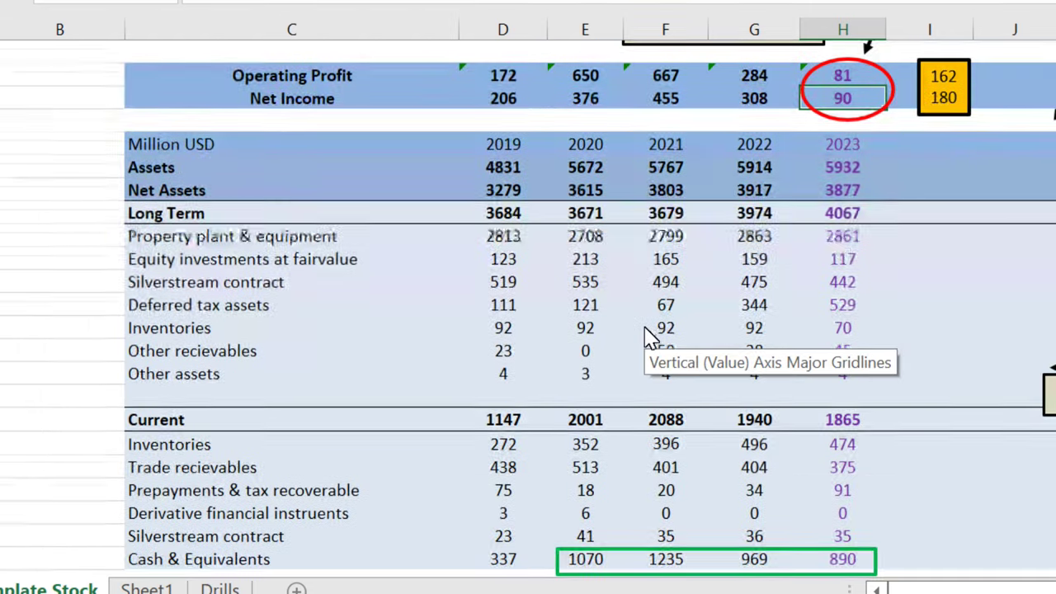
pyautogui.click(895, 284)
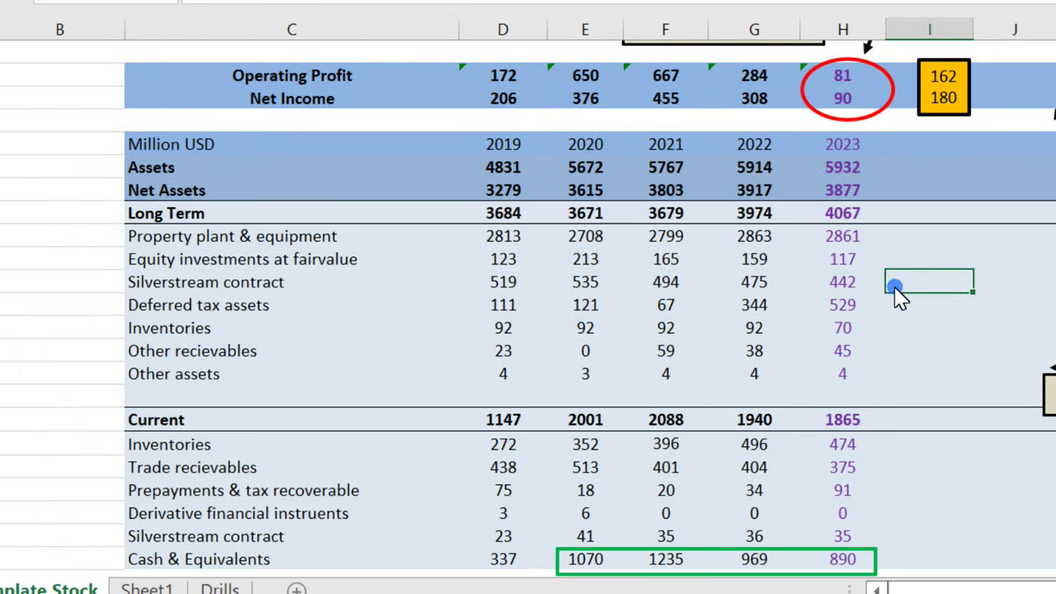
pyautogui.scroll(-1, 876, 358)
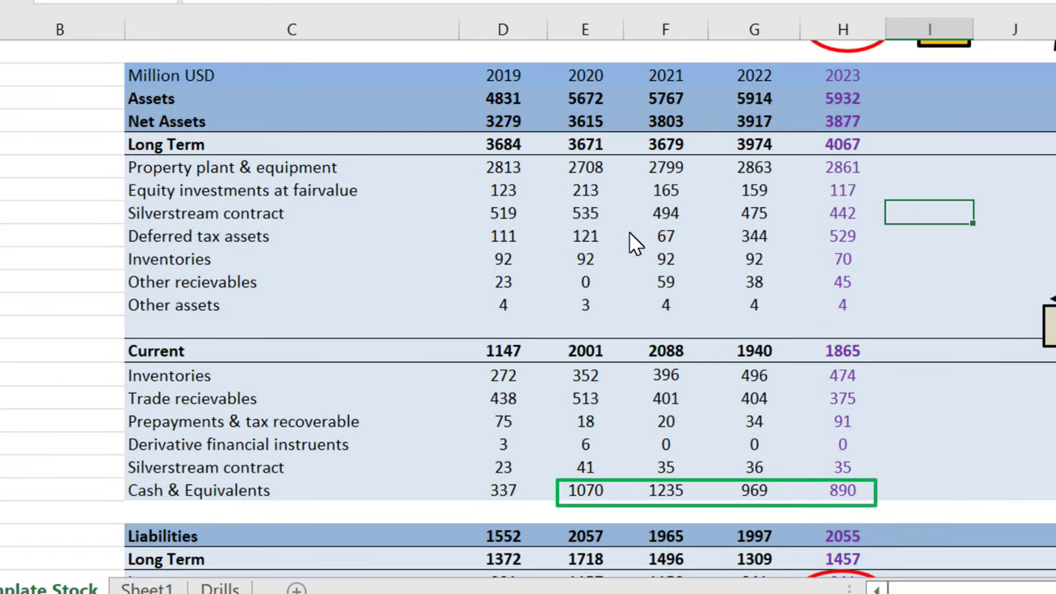
pyautogui.moveTo(842, 167)
pyautogui.mouseDown()
pyautogui.moveTo(779, 185)
pyautogui.moveTo(512, 206)
pyautogui.moveTo(536, 297)
pyautogui.moveTo(528, 379)
pyautogui.moveTo(354, 365)
pyautogui.moveTo(318, 313)
pyautogui.moveTo(404, 298)
pyautogui.moveTo(290, 314)
pyautogui.mouseUp()
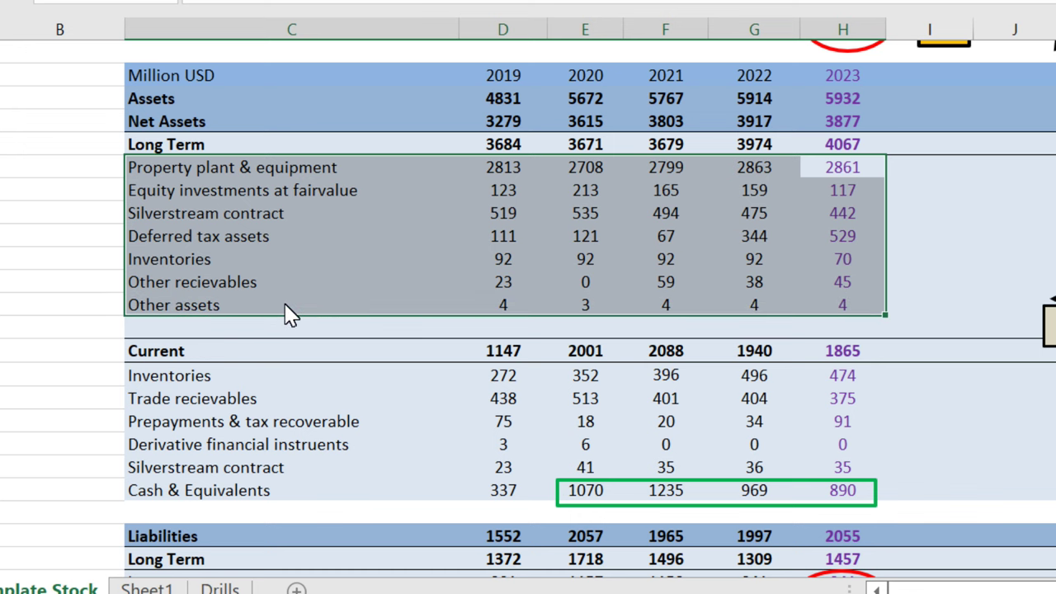
pyautogui.scroll(-2, 297, 445)
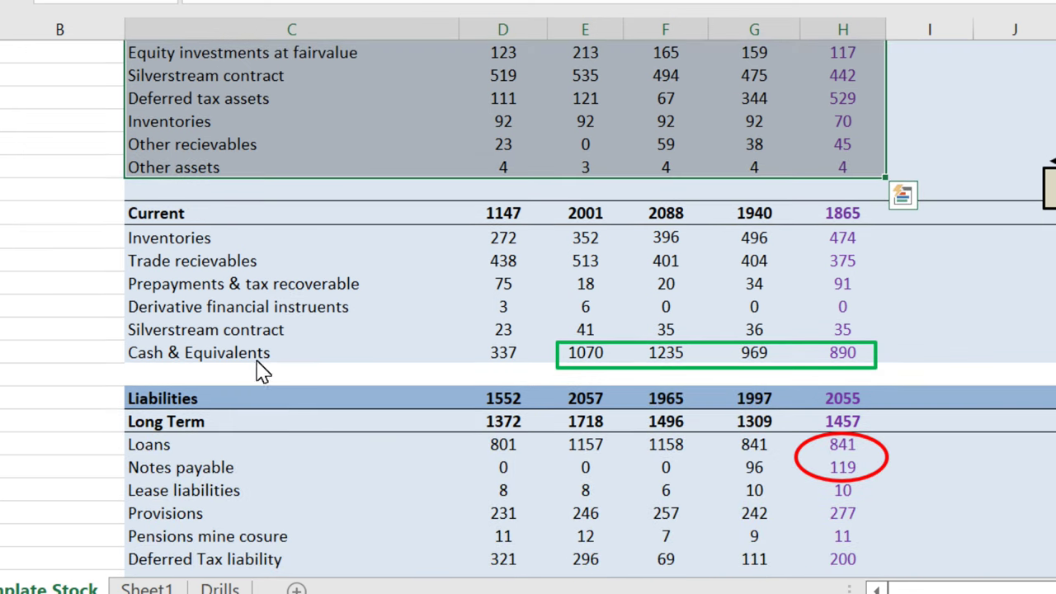
pyautogui.moveTo(280, 369); pyautogui.dragTo(826, 372)
# Examine the long-term and short-term liabilities, highlighting the short-term Trade payables and Loans for 2021 to 2023
pyautogui.scroll(-2, 587, 482)
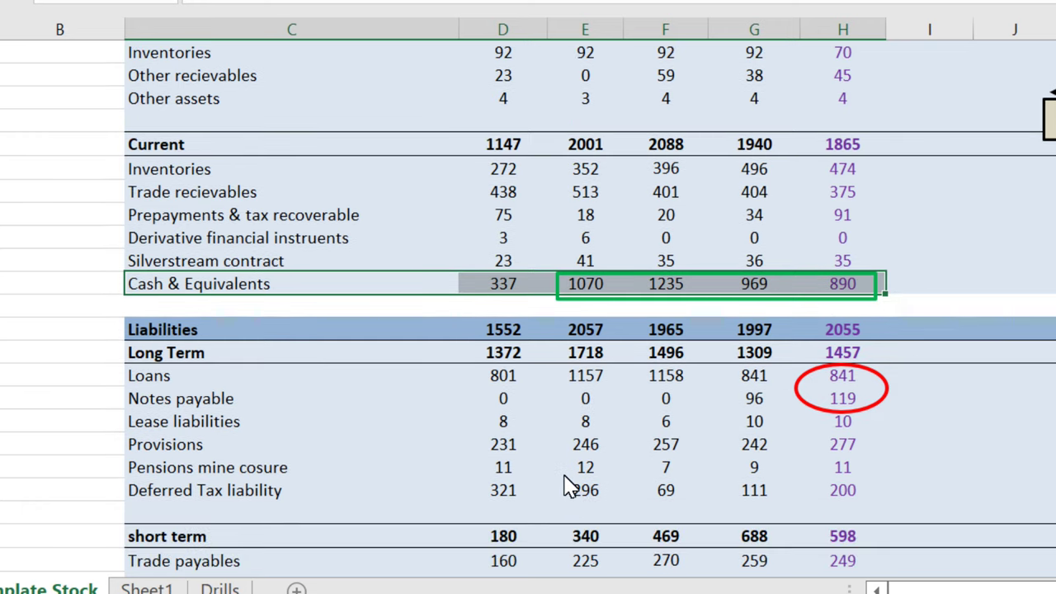
pyautogui.scroll(-2, 567, 487)
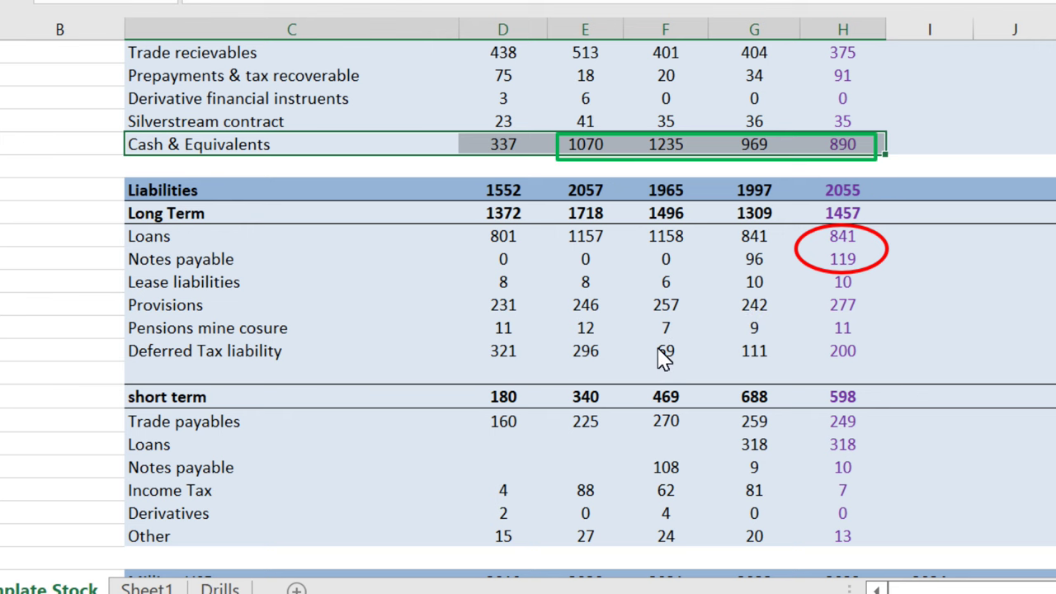
pyautogui.scroll(2, 677, 359)
pyautogui.click(841, 262)
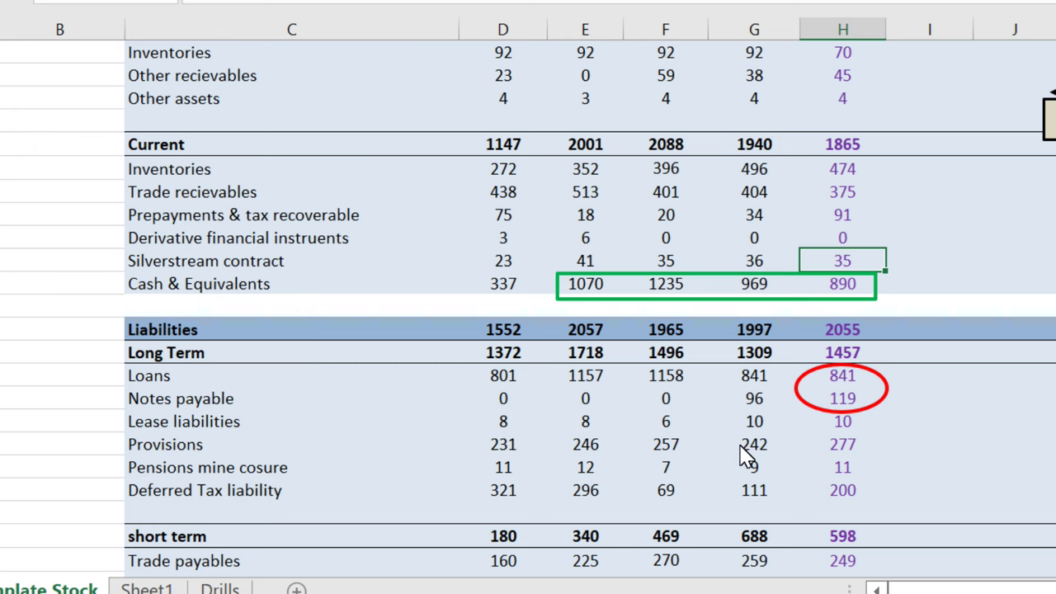
pyautogui.scroll(-2, 709, 460)
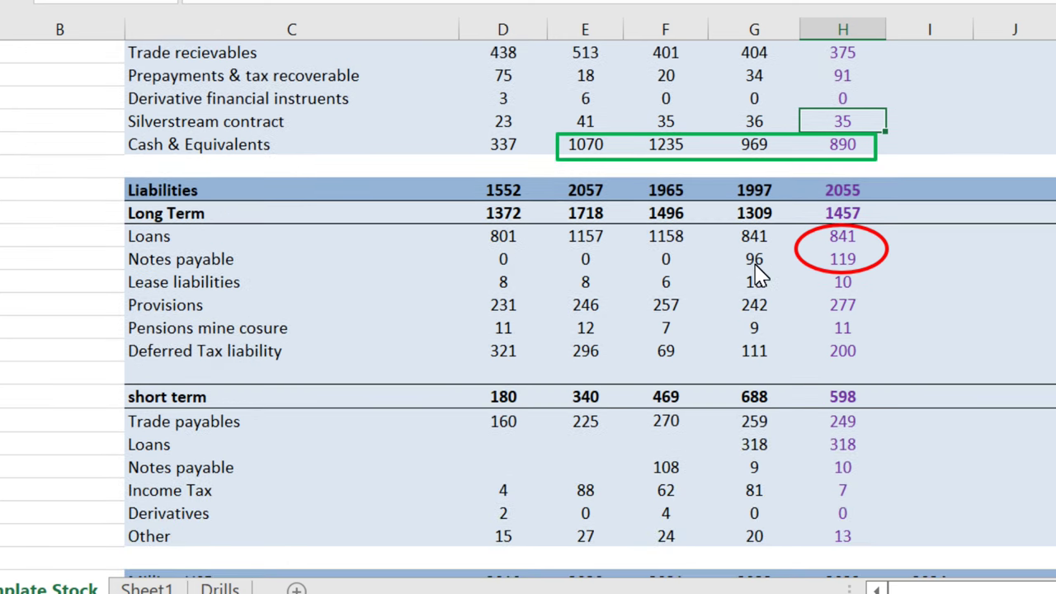
pyautogui.scroll(-3, 732, 326)
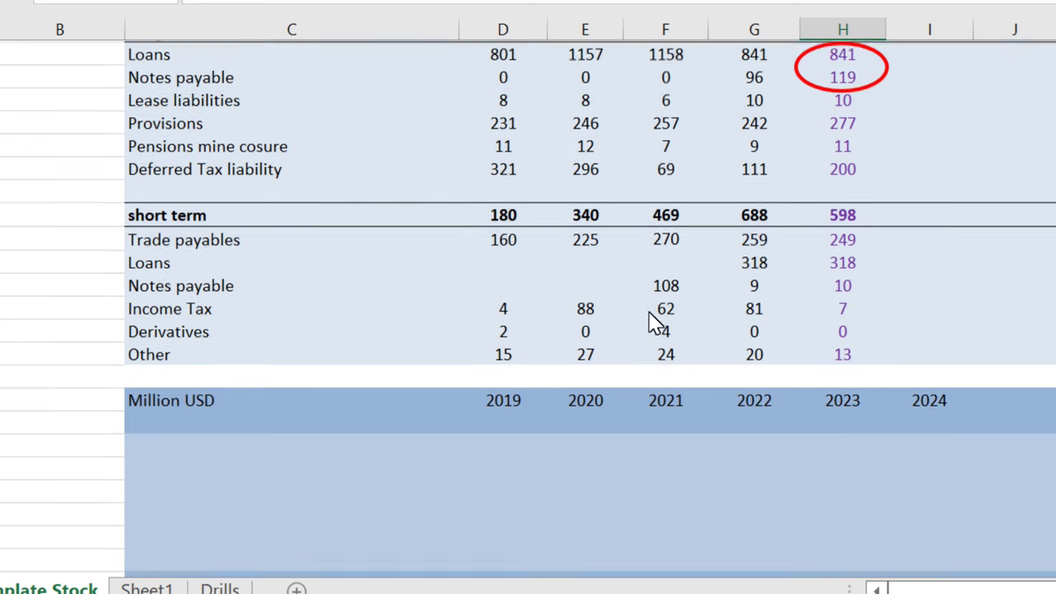
pyautogui.scroll(1, 655, 321)
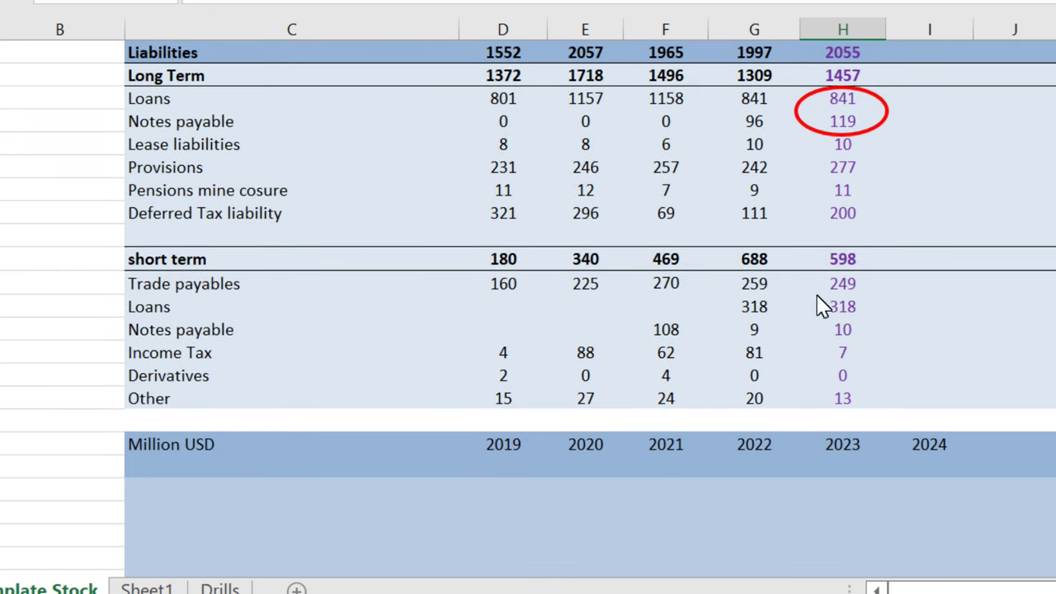
pyautogui.moveTo(825, 285); pyautogui.dragTo(833, 399)
pyautogui.moveTo(782, 402); pyautogui.dragTo(690, 322)
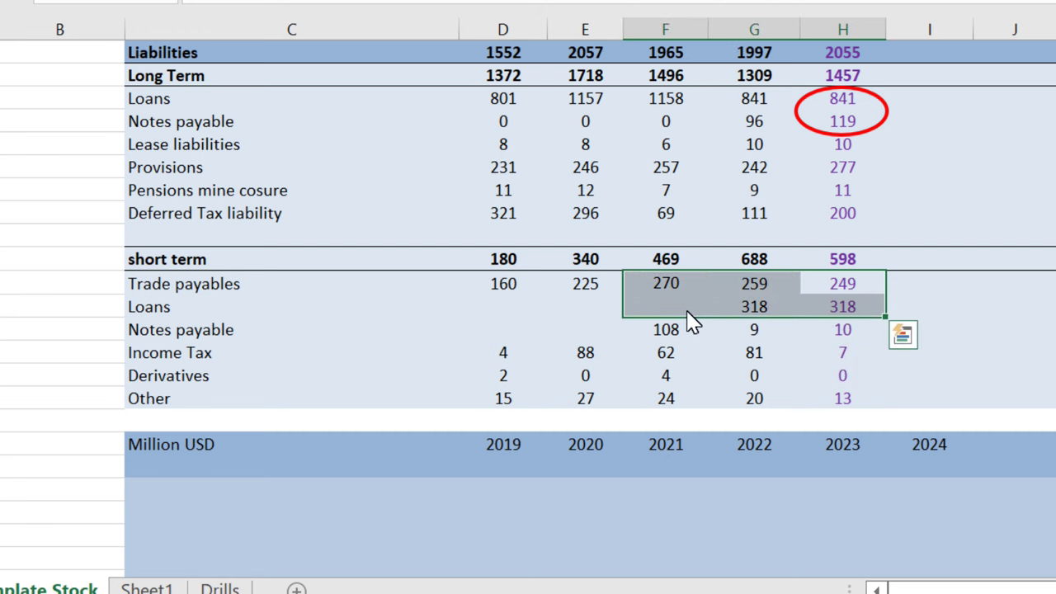
# Examine the Fresnillo Market Capitalisation vs Value chart
pyautogui.scroll(-1, 690, 318)
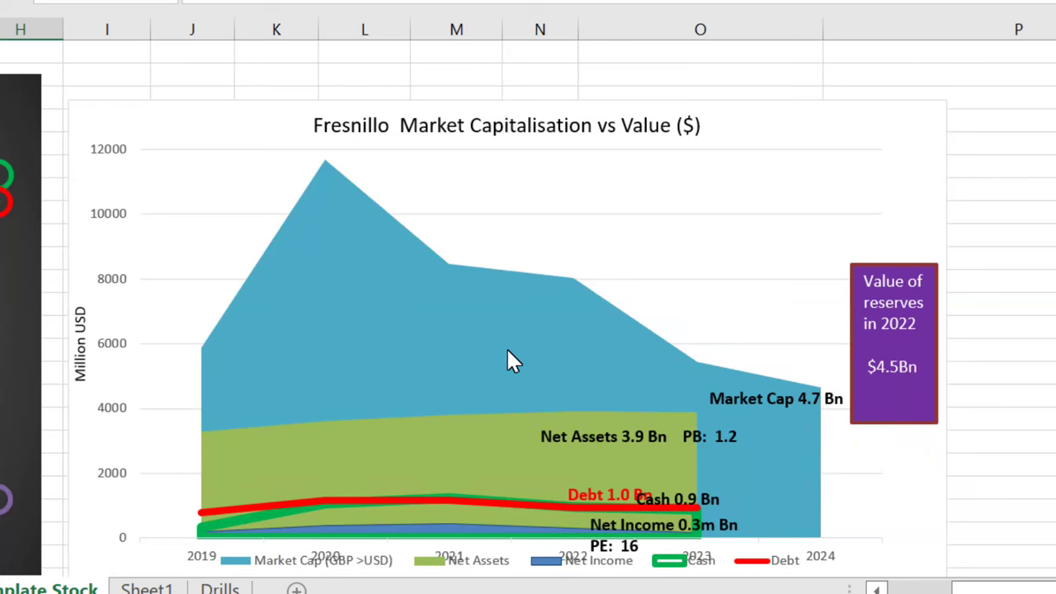
pyautogui.scroll(-1, 492, 387)
pyautogui.scroll(1, 495, 411)
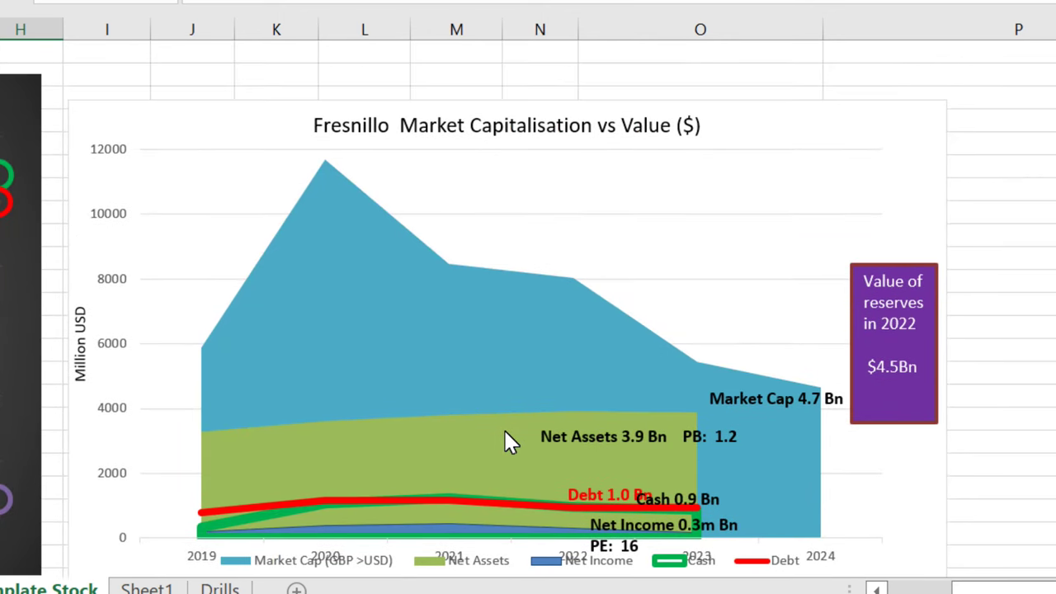